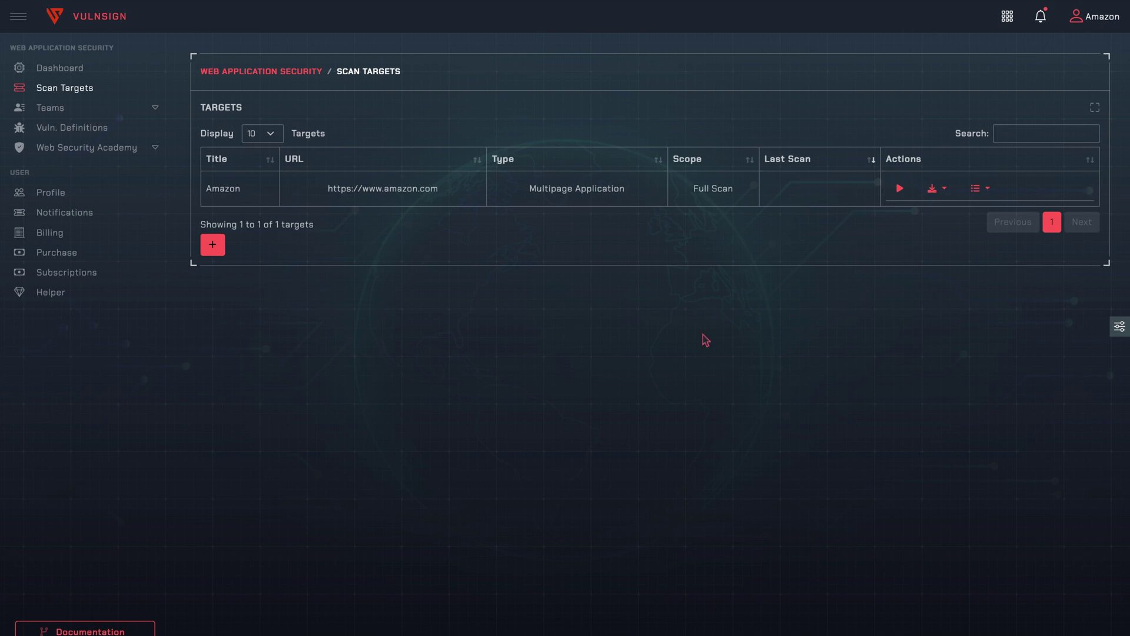
Open Preferences for the Amazon scan target from its actions menu.
click(980, 188)
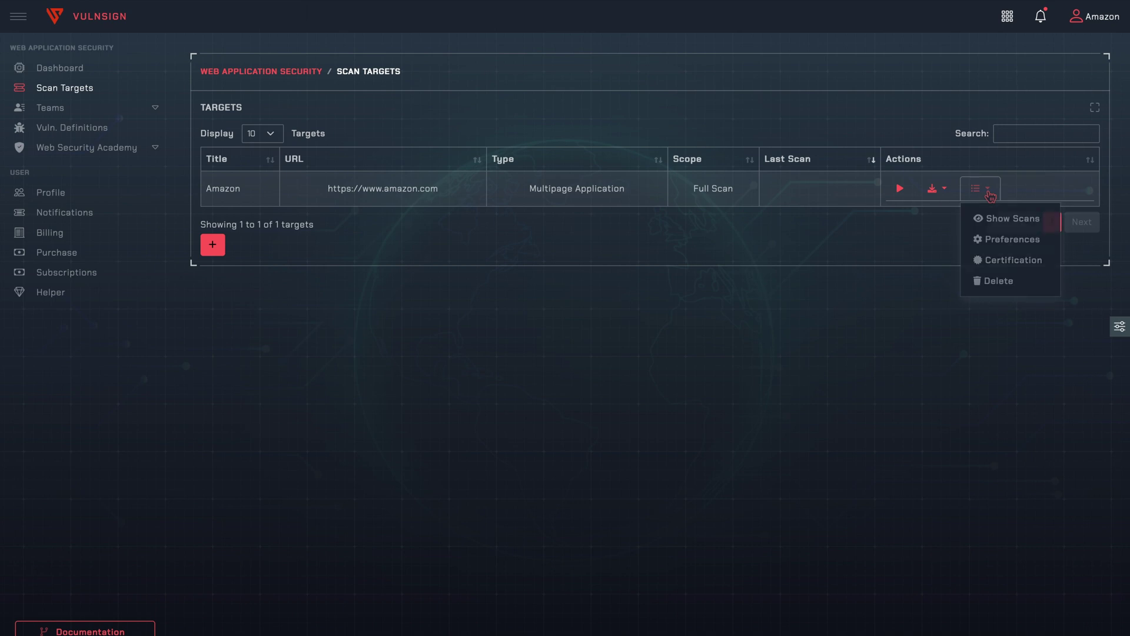
click(1013, 240)
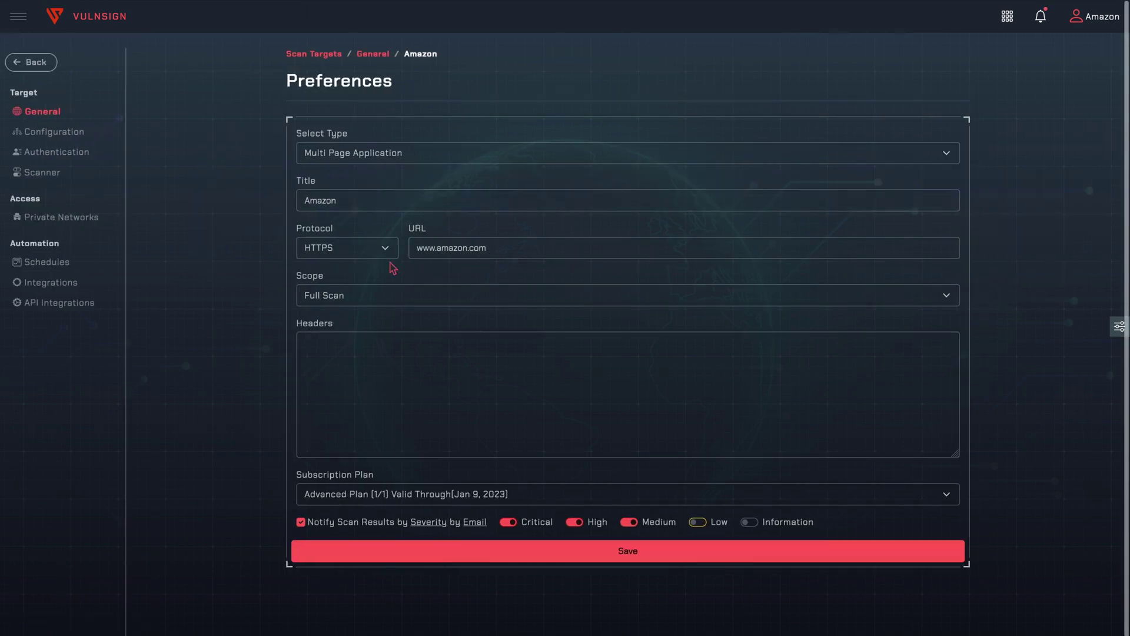
click(92, 156)
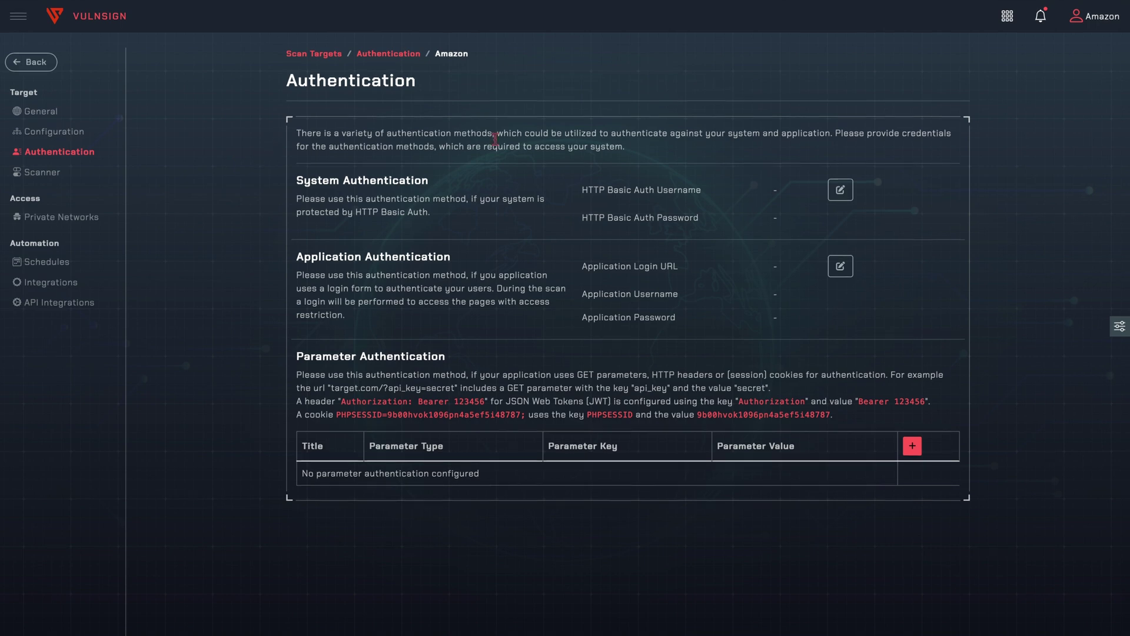
click(840, 189)
click(610, 97)
text(tes)
key(Tab)
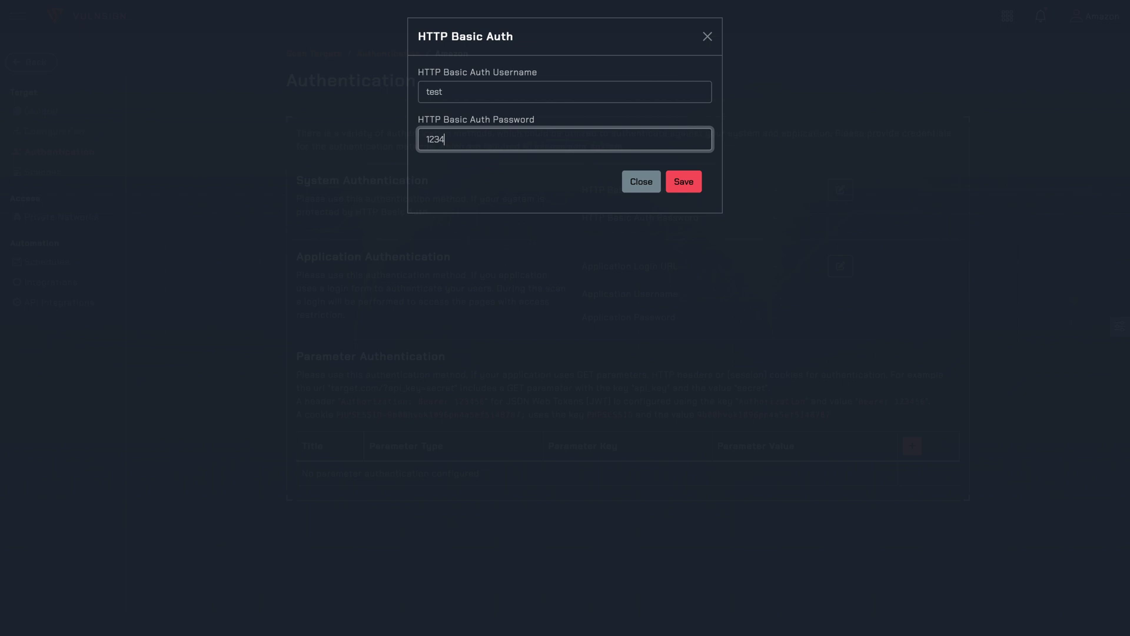
click(681, 183)
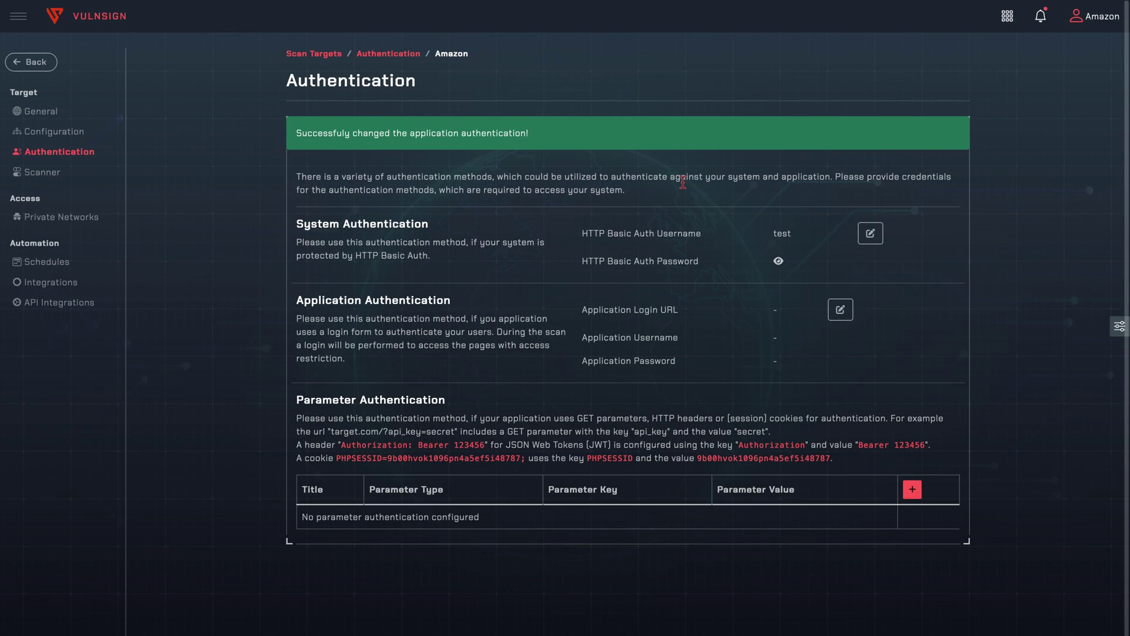
click(839, 310)
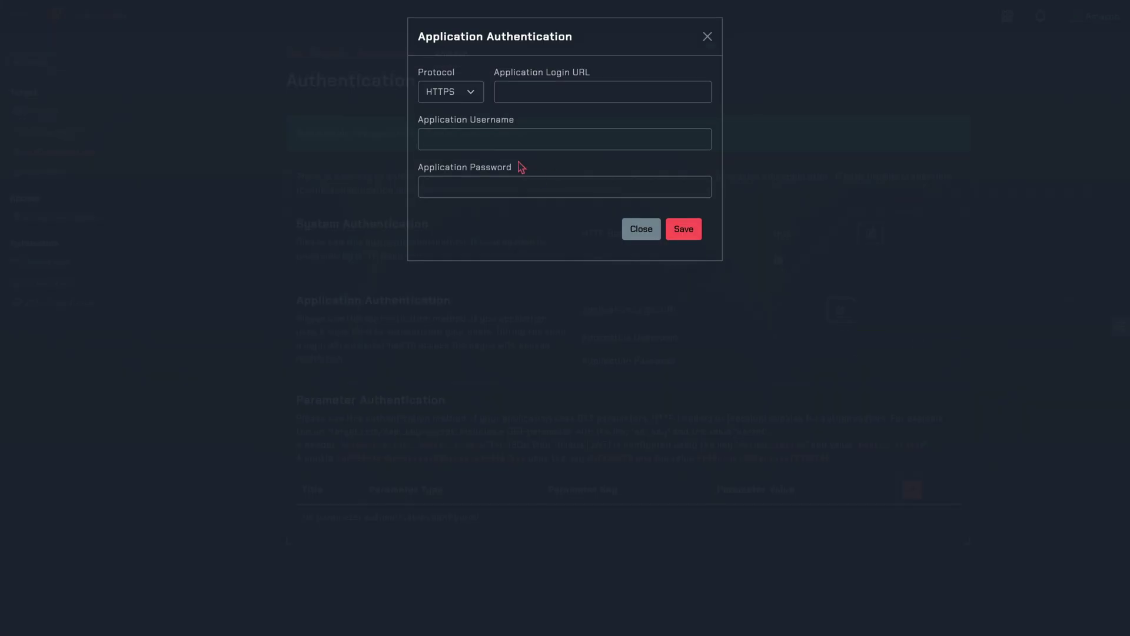
click(536, 92)
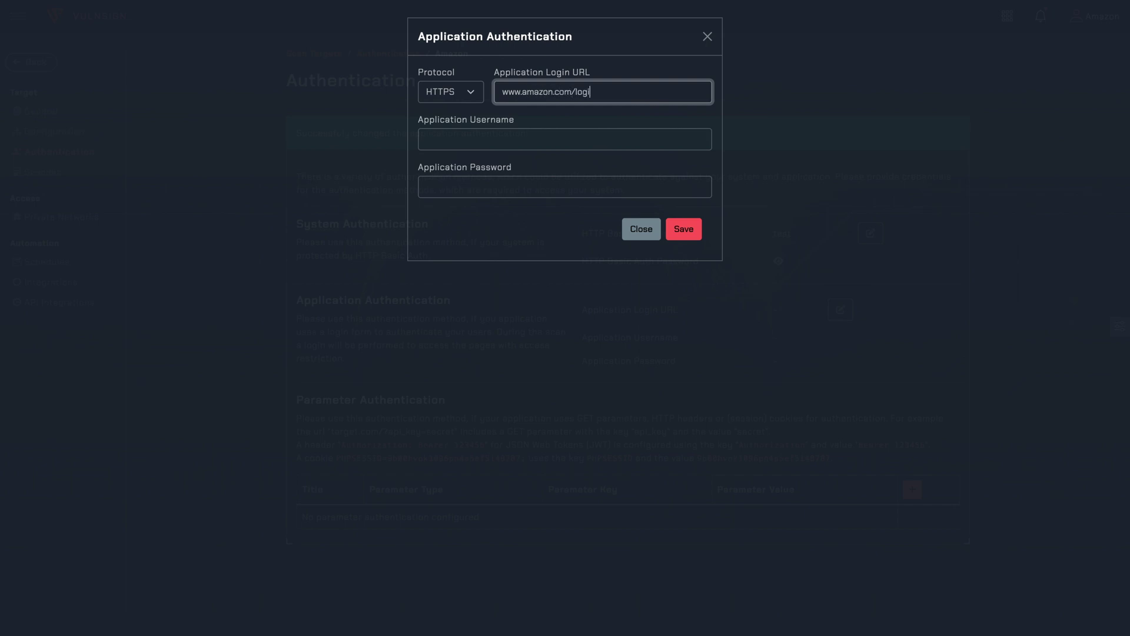
key(Tab)
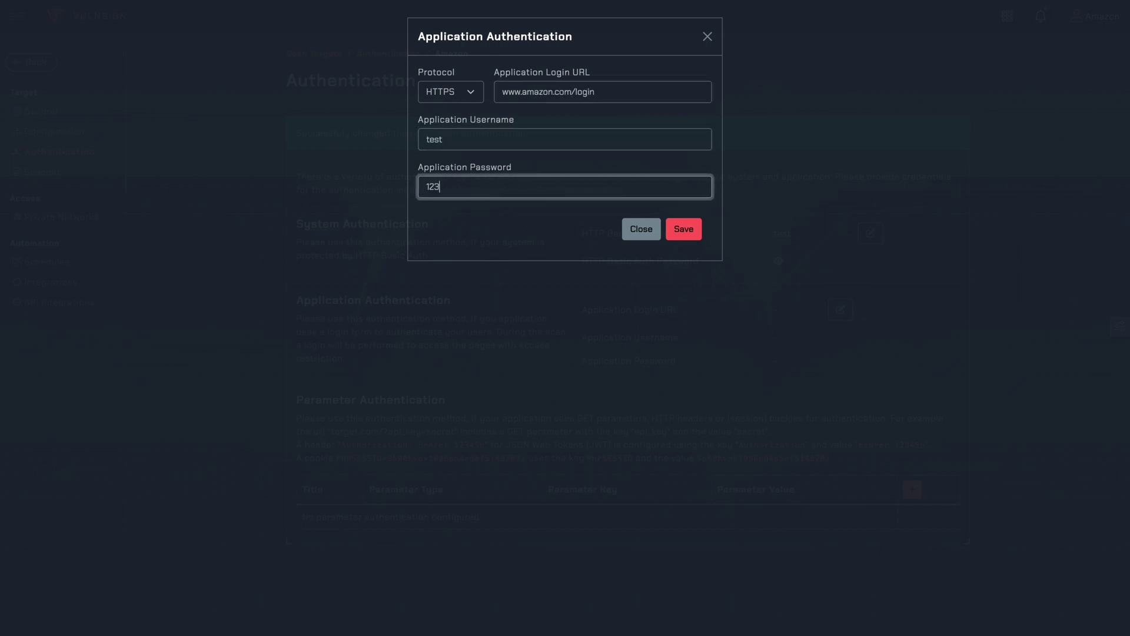
click(684, 229)
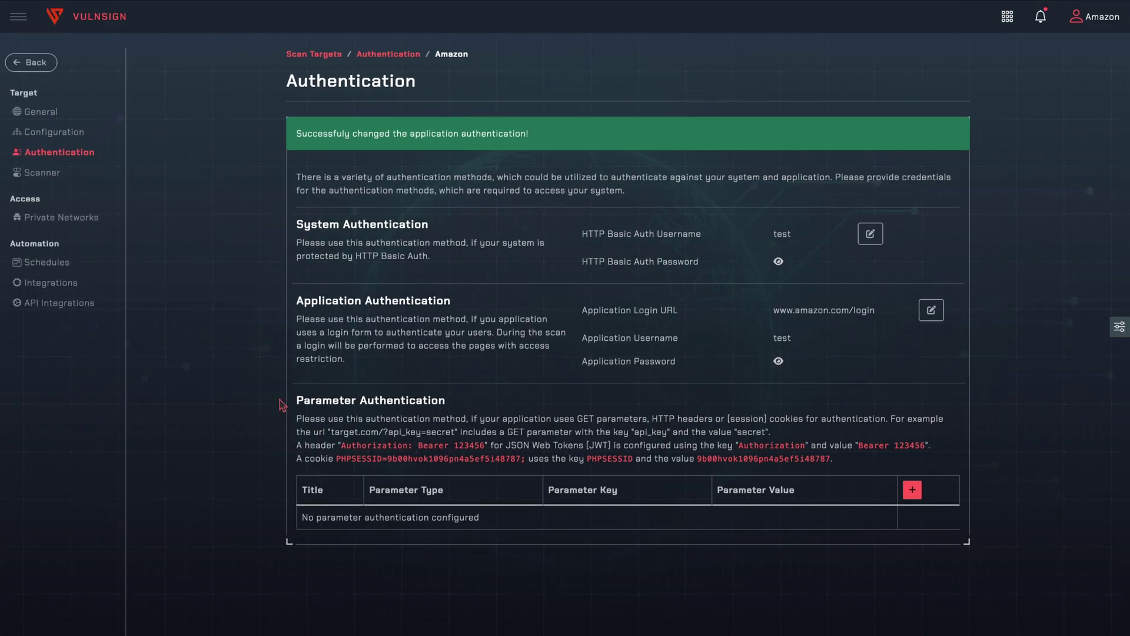
drag(337, 463, 520, 461)
key(ctrl+c)
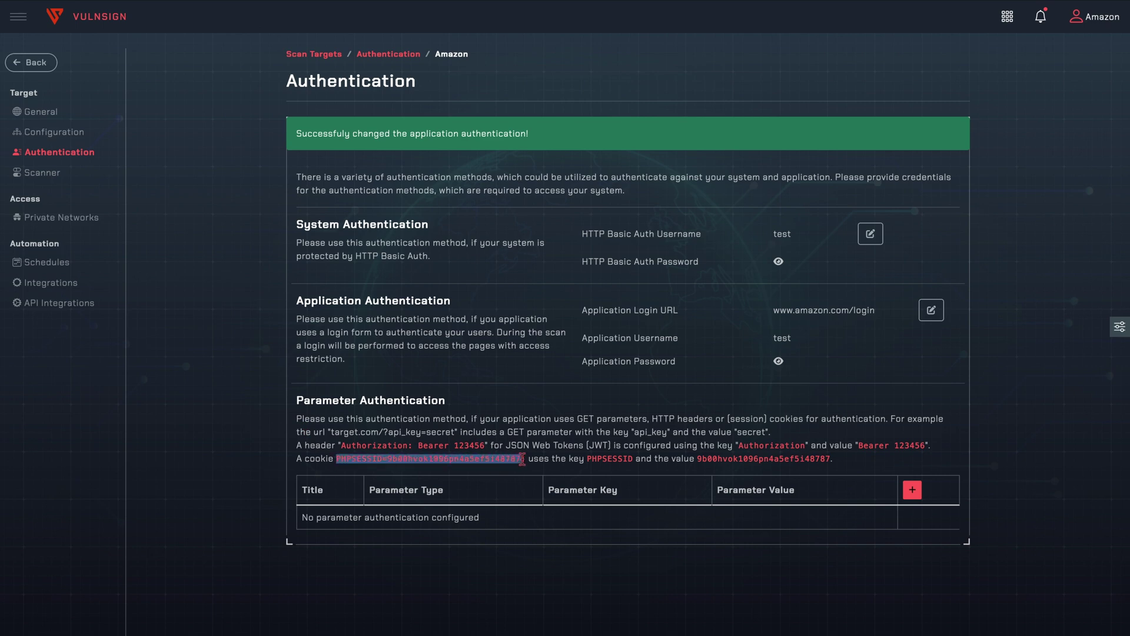
click(912, 489)
click(460, 156)
click(451, 225)
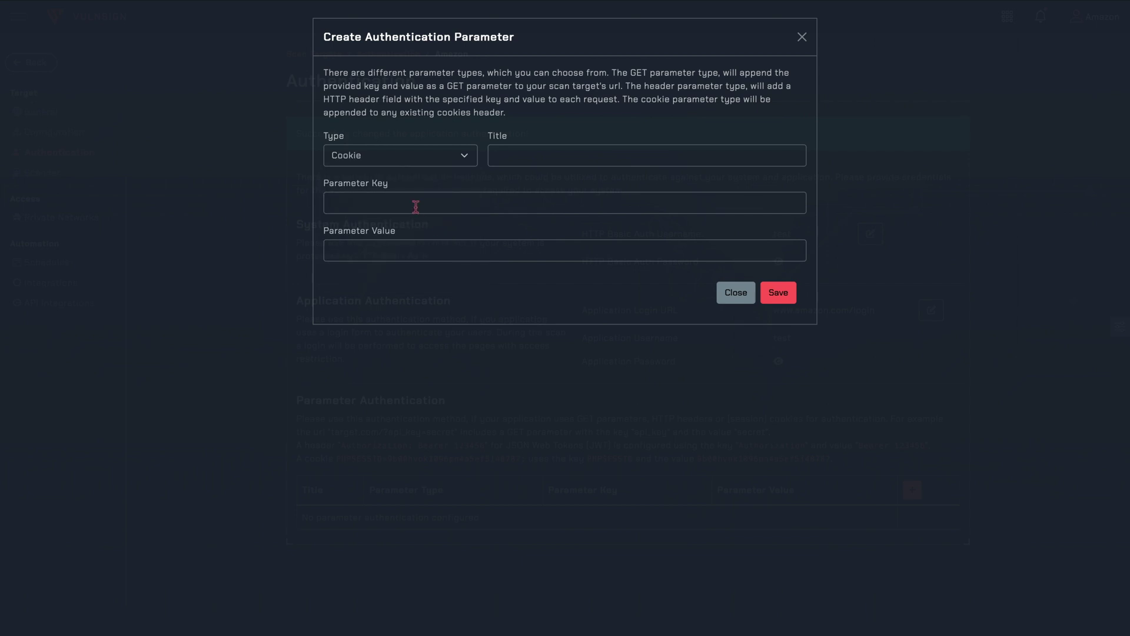
click(414, 208)
key(ctrl+v)
double_click(436, 204)
key(BackSpace)
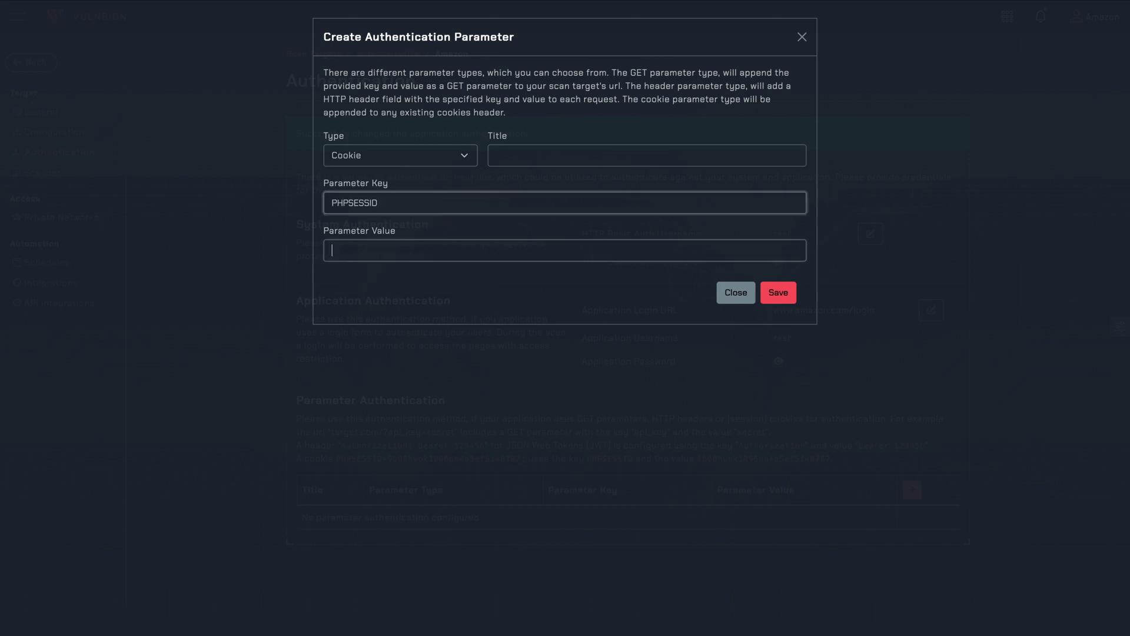
click(333, 250)
key(ctrl+v)
click(779, 295)
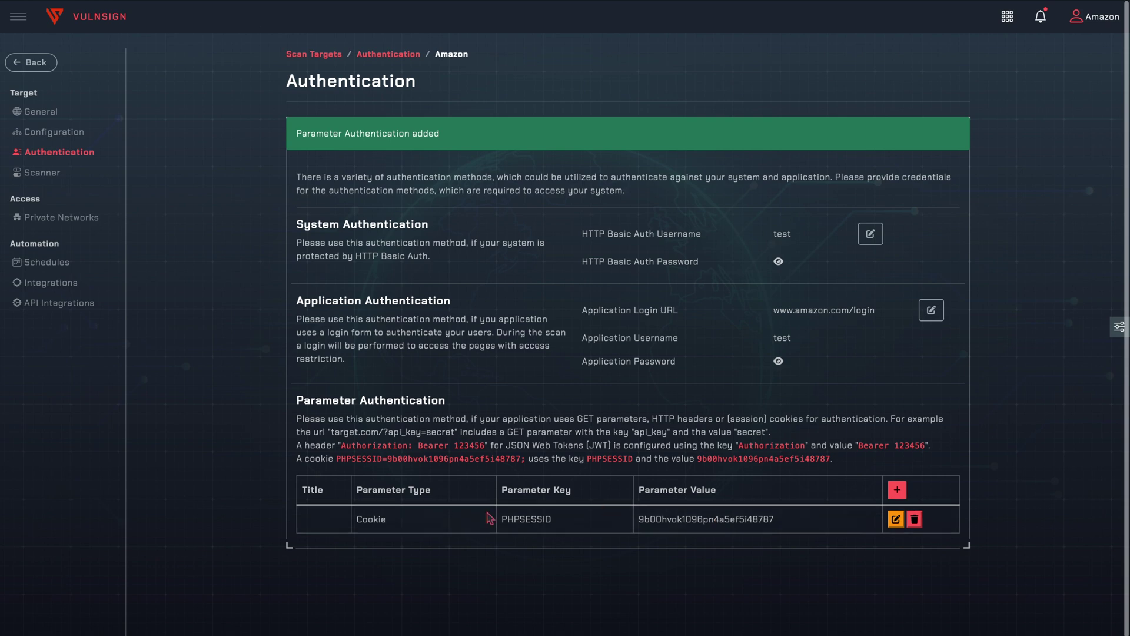
Delete the PHPSESSID cookie parameter and confirm the deletion.
click(896, 519)
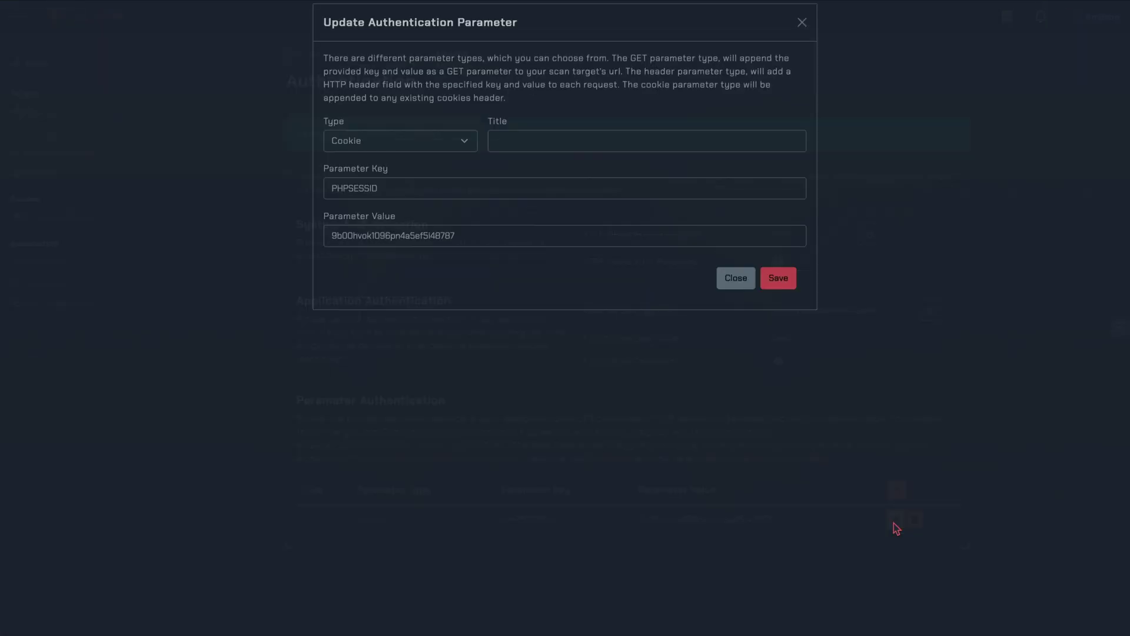
click(736, 281)
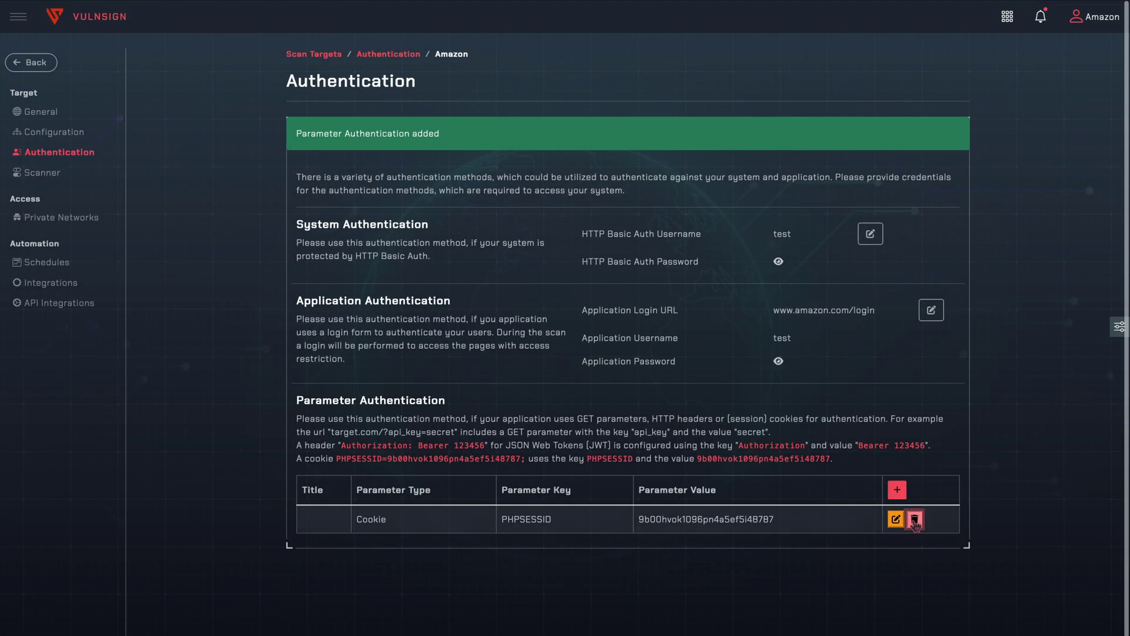
click(915, 520)
click(537, 384)
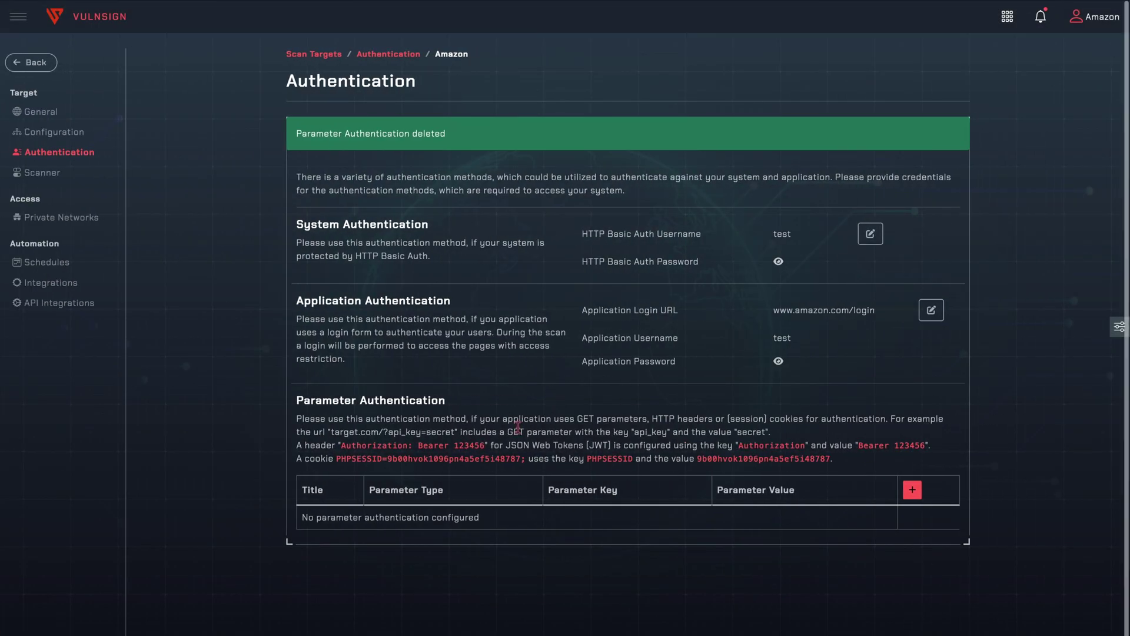
drag(493, 519, 264, 518)
click(264, 518)
click(66, 113)
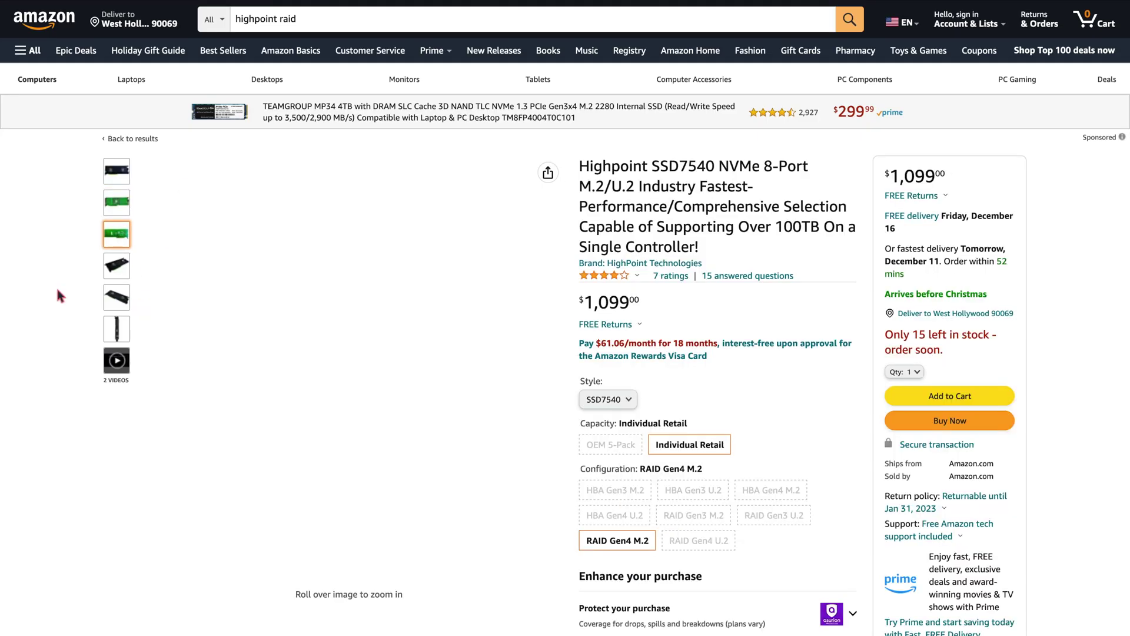
Copy the request headers of an Amazon POST request from Firefox's Network panel.
right_click(56, 286)
click(104, 456)
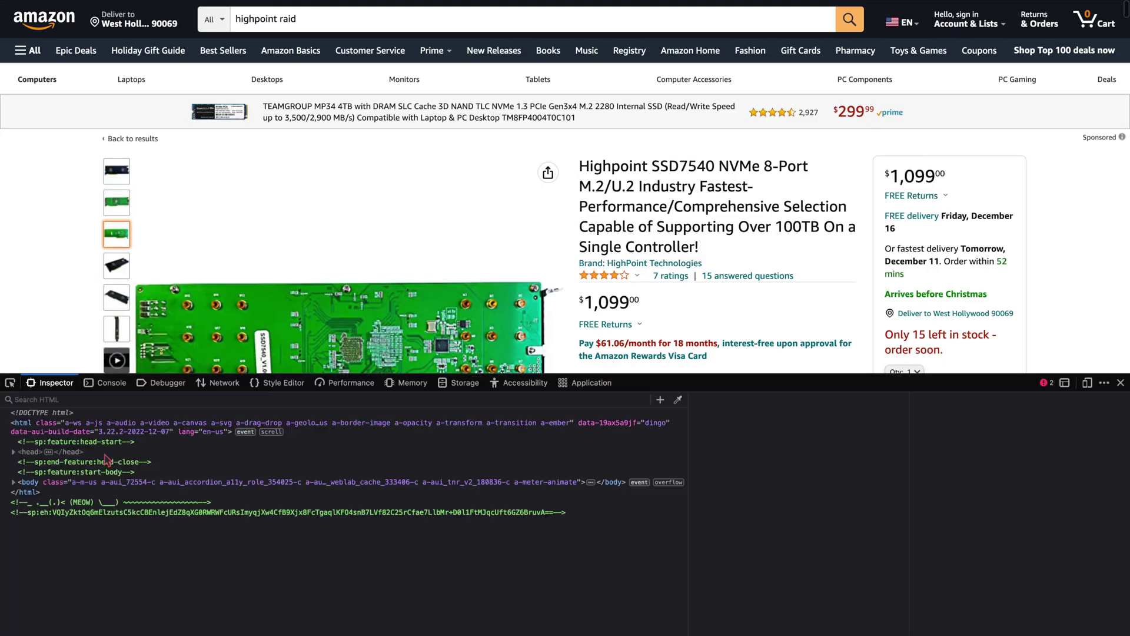
click(216, 382)
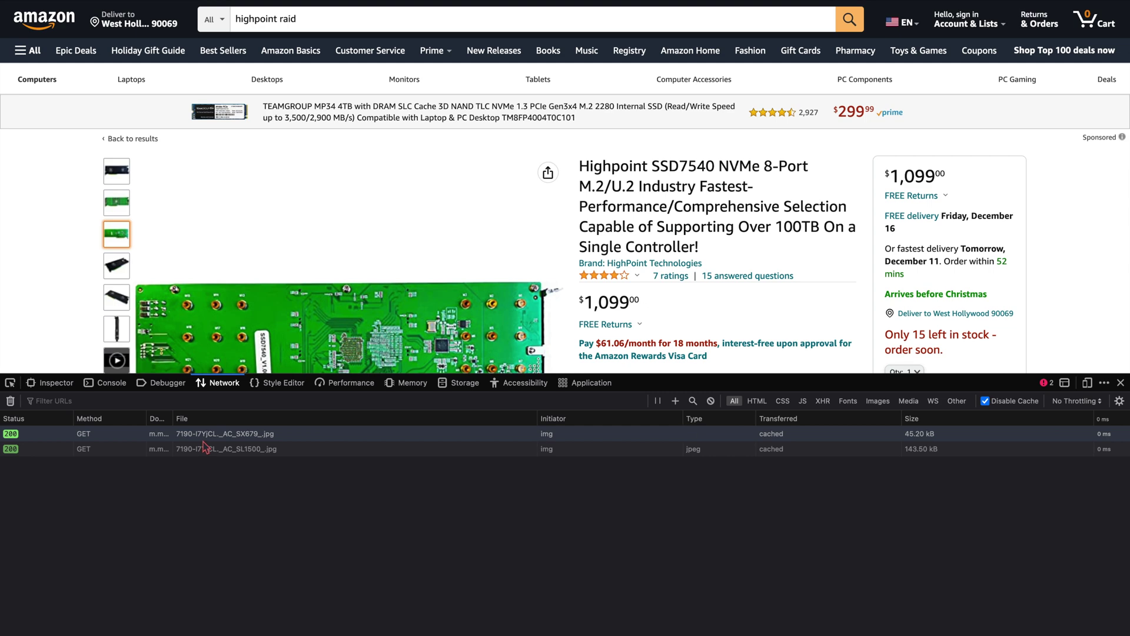
click(208, 464)
right_click(209, 464)
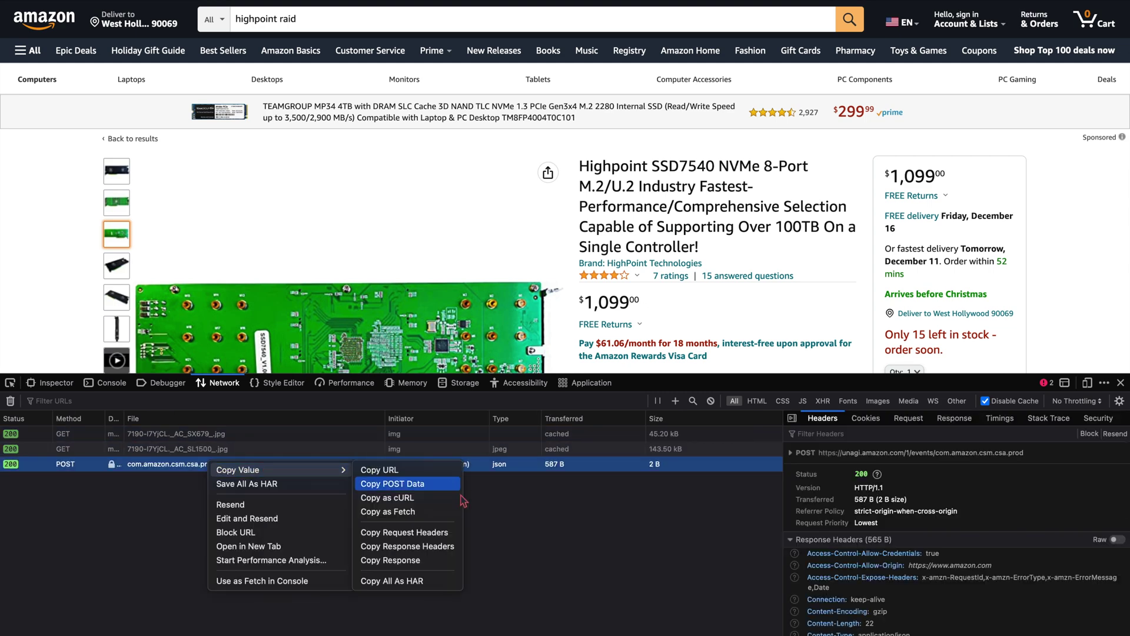
click(405, 532)
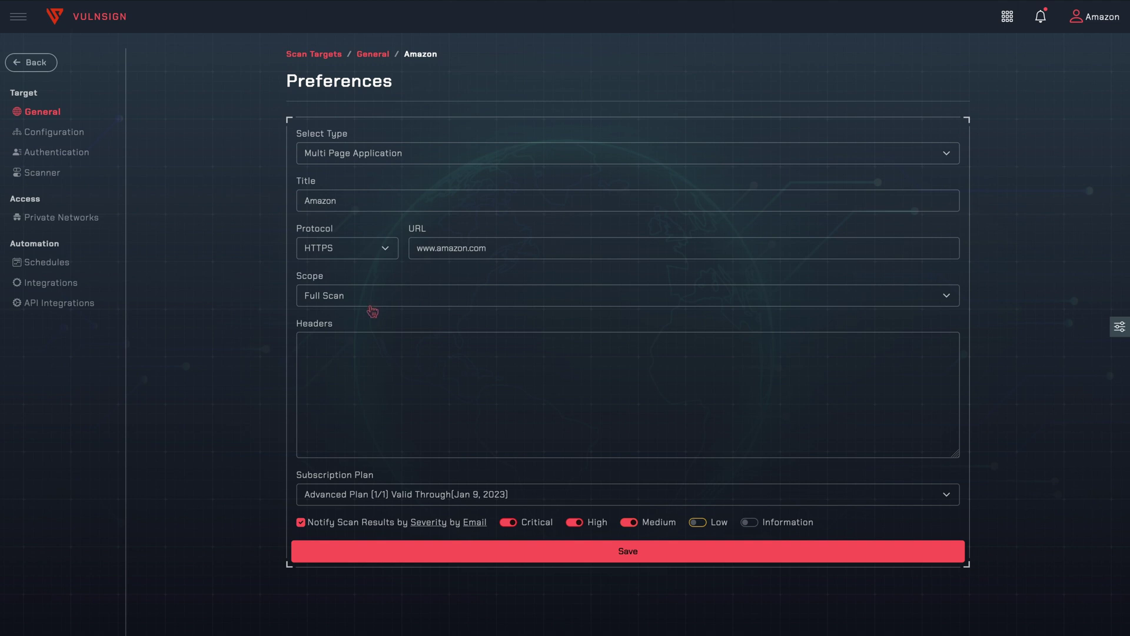
Paste the copied headers into Vulnsign's General Headers preference and save.
click(416, 380)
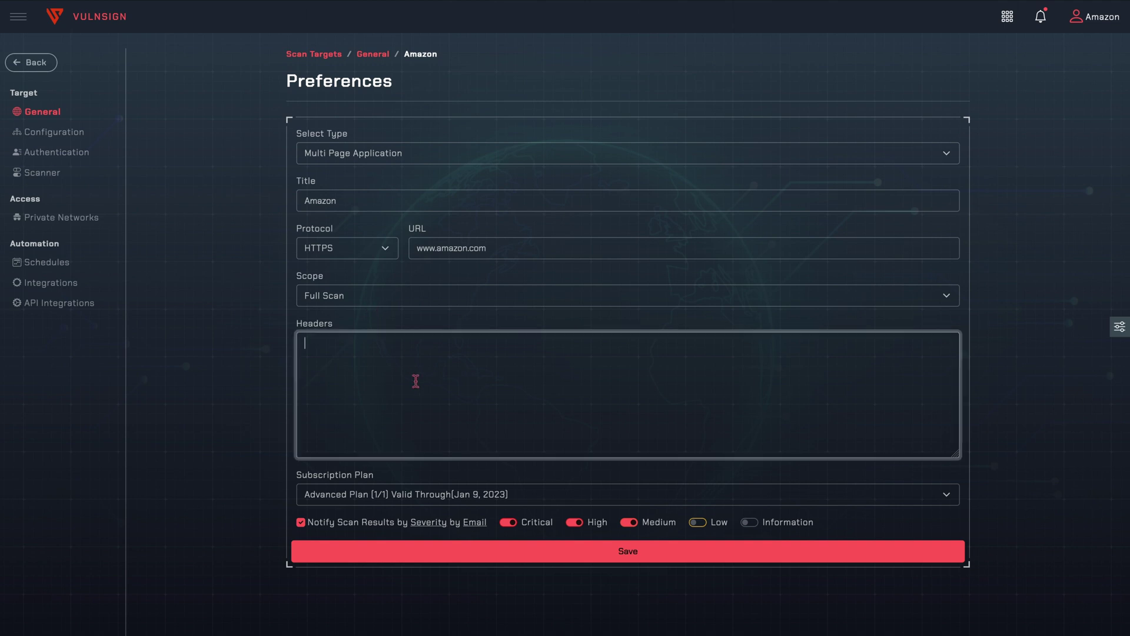
key(ctrl+v)
scroll(416, 381, up, 5)
scroll(415, 382, down, 5)
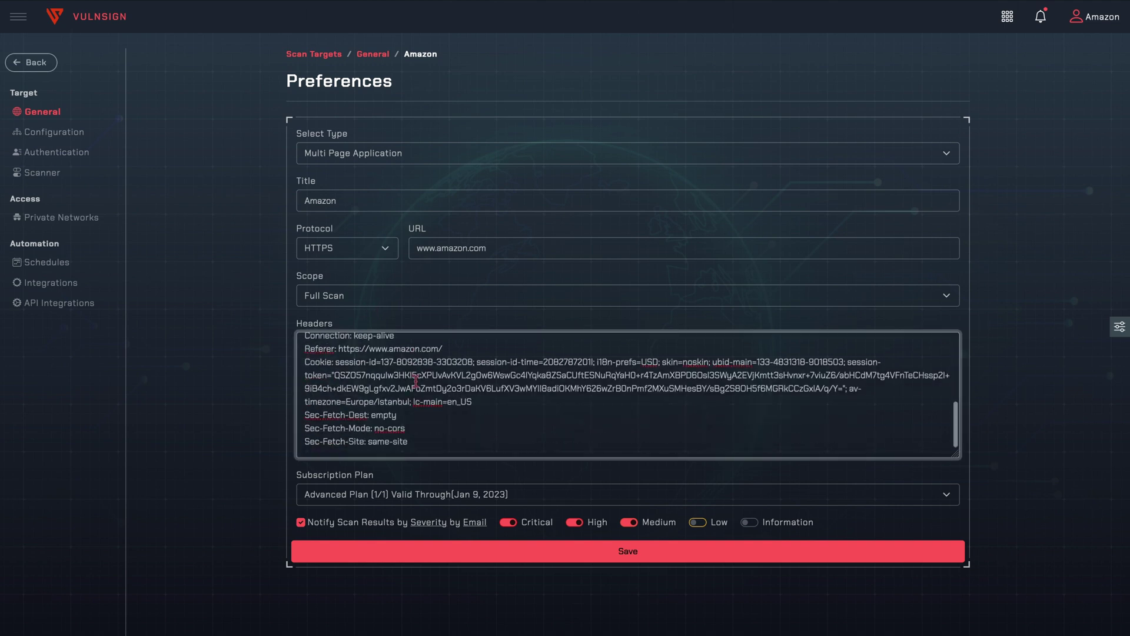
click(537, 551)
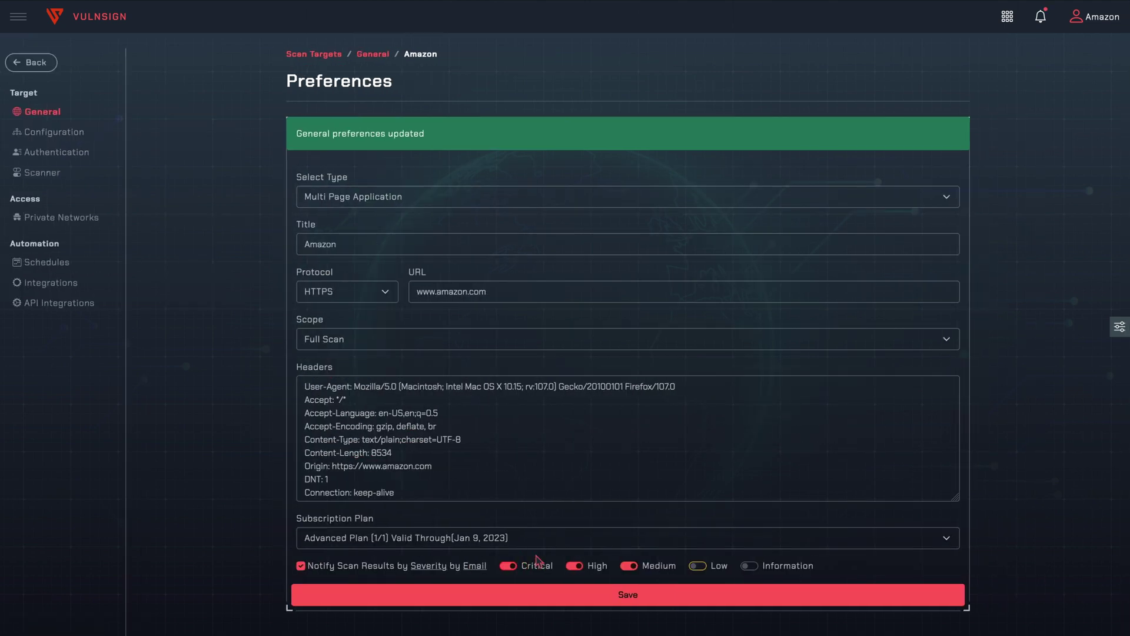
click(82, 152)
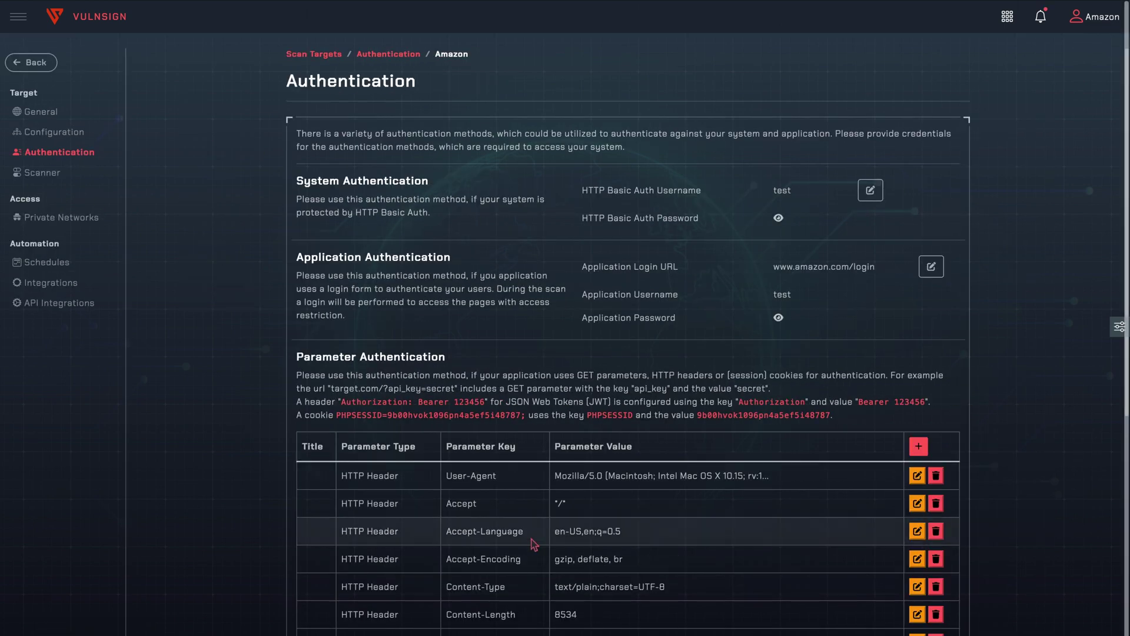
scroll(609, 280, down, 3)
scroll(609, 281, down, 2)
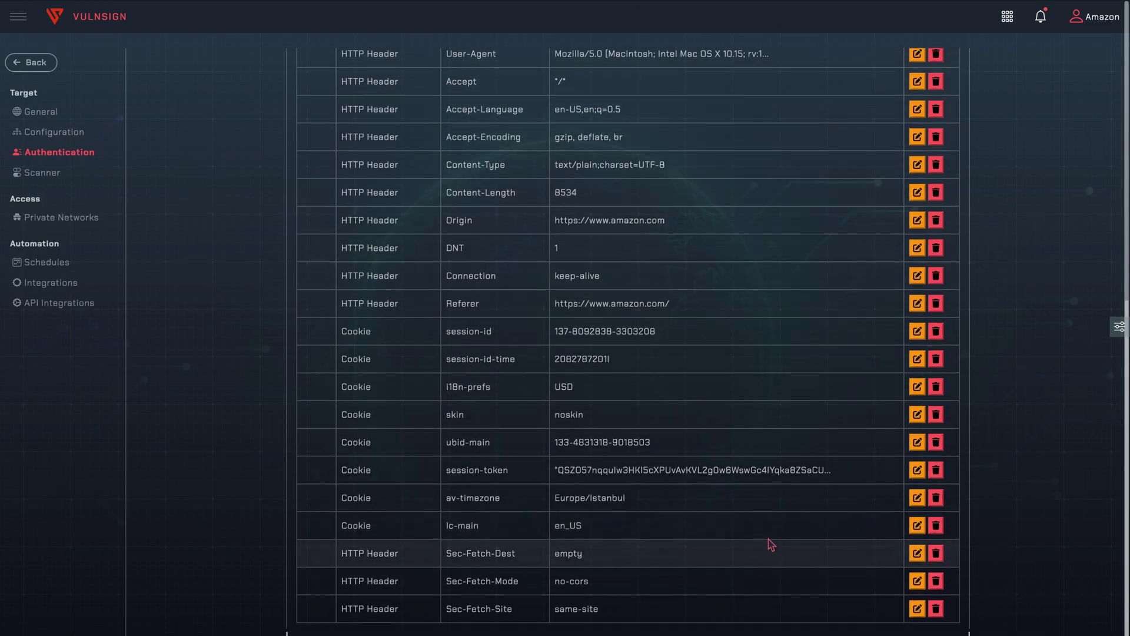